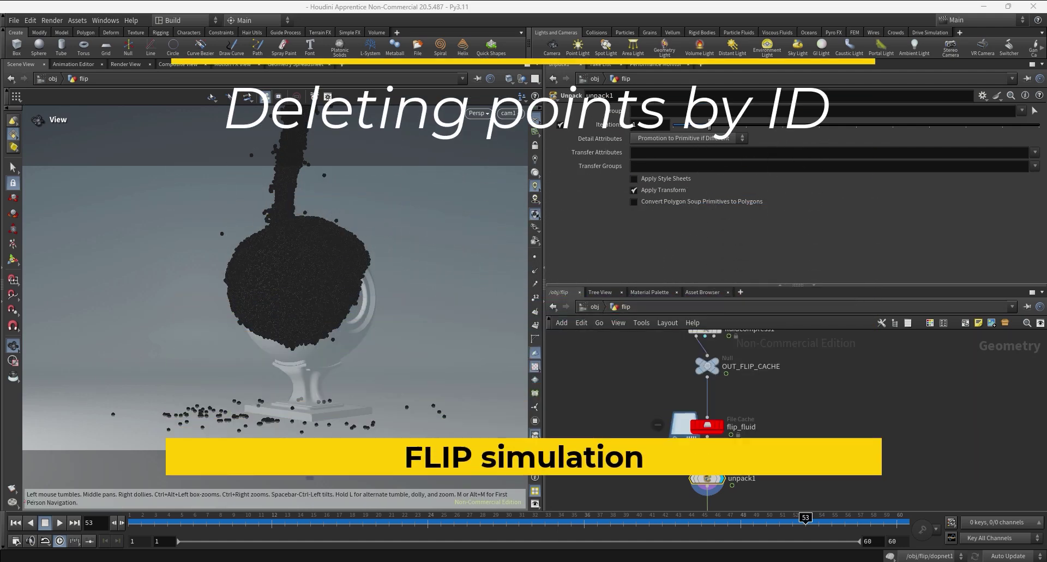
Step: At frame 35, select the stray fluid points scattered on the ground around the pedestal base
{"action": "left_click_drag", "start_coordinate": [221, 519], "coordinate": [350, 515]}
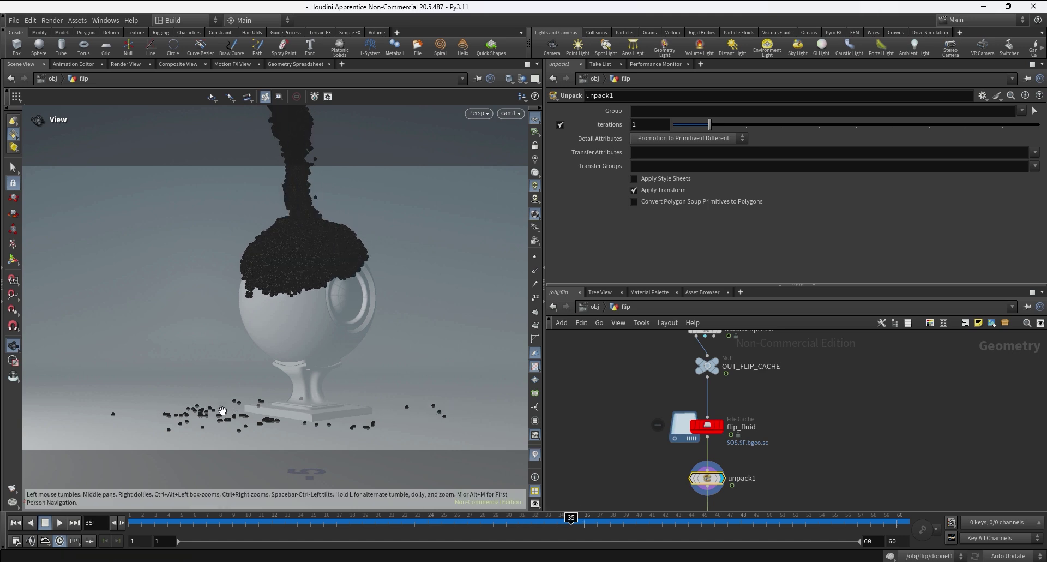
{"action": "left_click", "coordinate": [12, 172]}
{"action": "right_click", "coordinate": [14, 132]}
{"action": "left_click", "coordinate": [34, 140]}
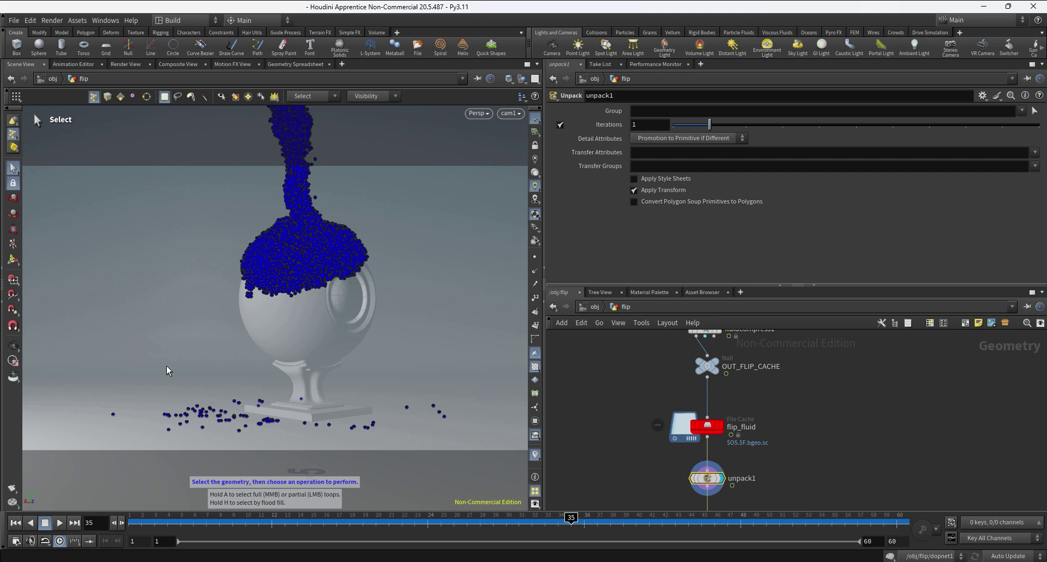
{"action": "left_click_drag", "start_coordinate": [105, 386], "coordinate": [478, 439]}
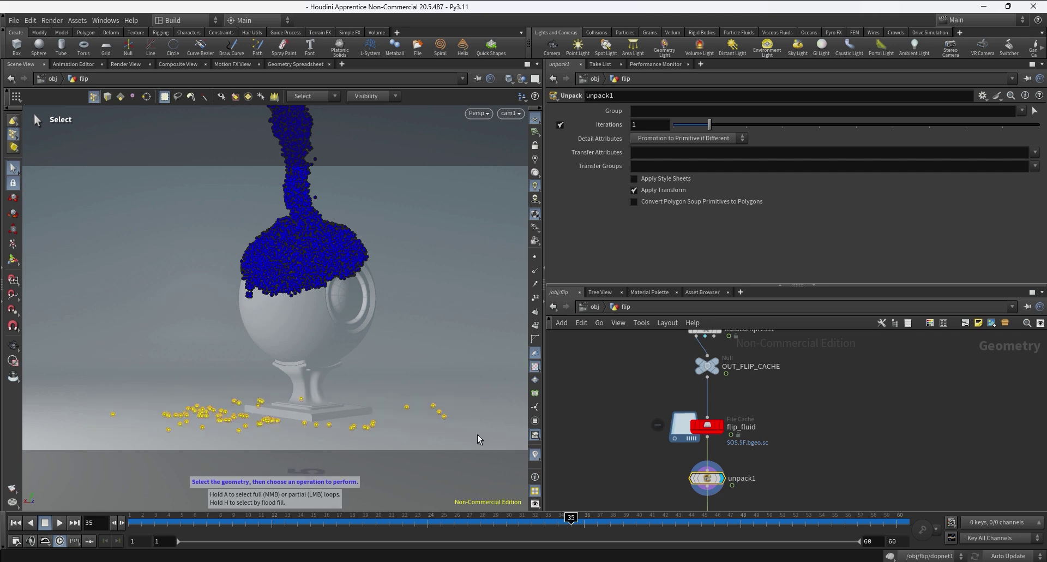
Step: Try deleting the selected points by point number with a Blast node after unpack1, and check the result on earlier frames
{"action": "key", "text": "Tab"}
{"action": "type", "text": "blast"}
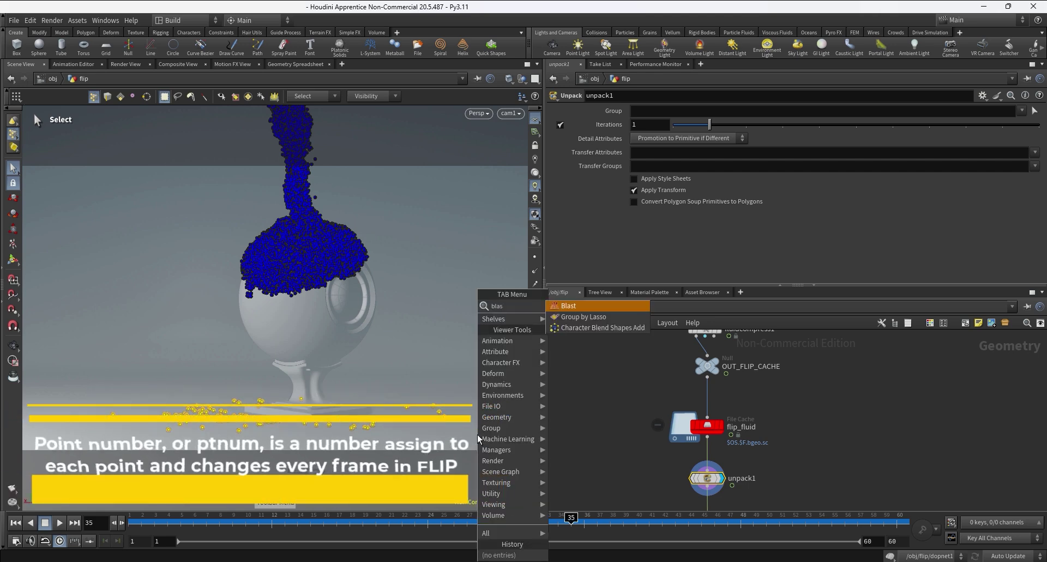
{"action": "key", "text": "Return"}
{"action": "left_click_drag", "start_coordinate": [821, 111], "coordinate": [556, 120]}
{"action": "left_click", "coordinate": [790, 468]}
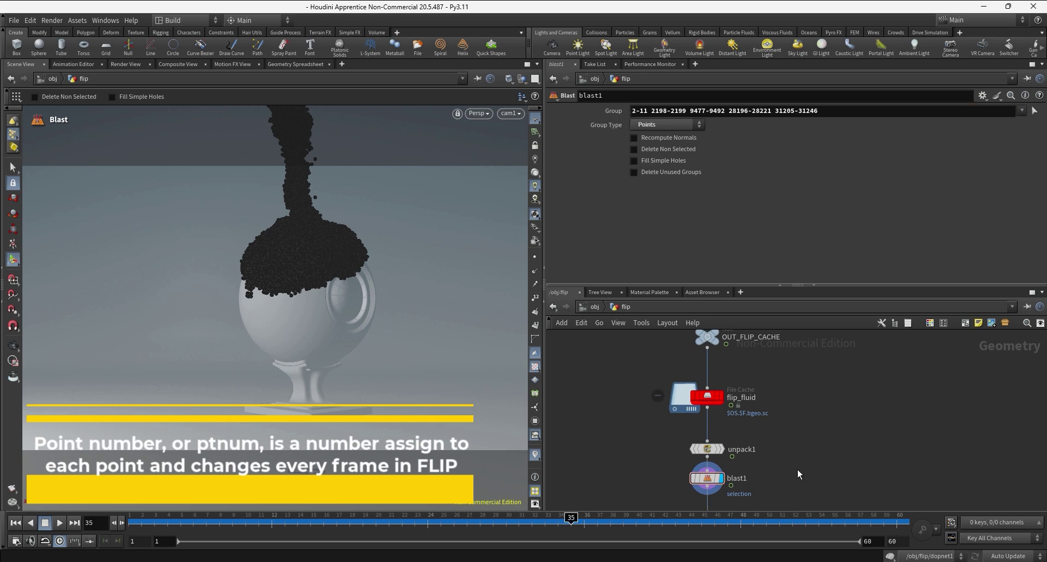
{"action": "middle_click_drag", "start_coordinate": [797, 471], "coordinate": [792, 396]}
{"action": "left_click_drag", "start_coordinate": [699, 413], "coordinate": [699, 417]}
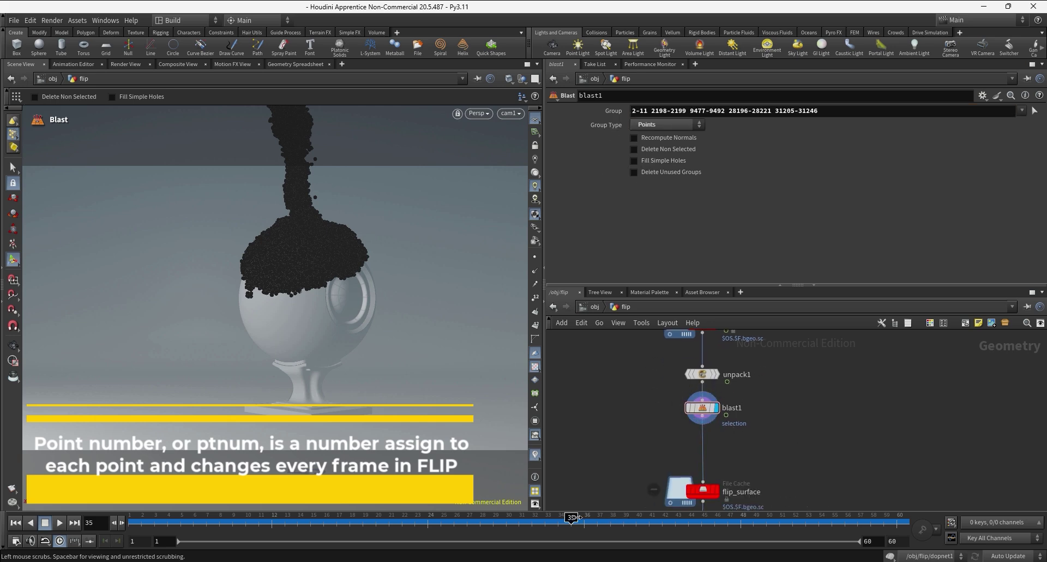
{"action": "left_click_drag", "start_coordinate": [572, 517], "coordinate": [389, 519]}
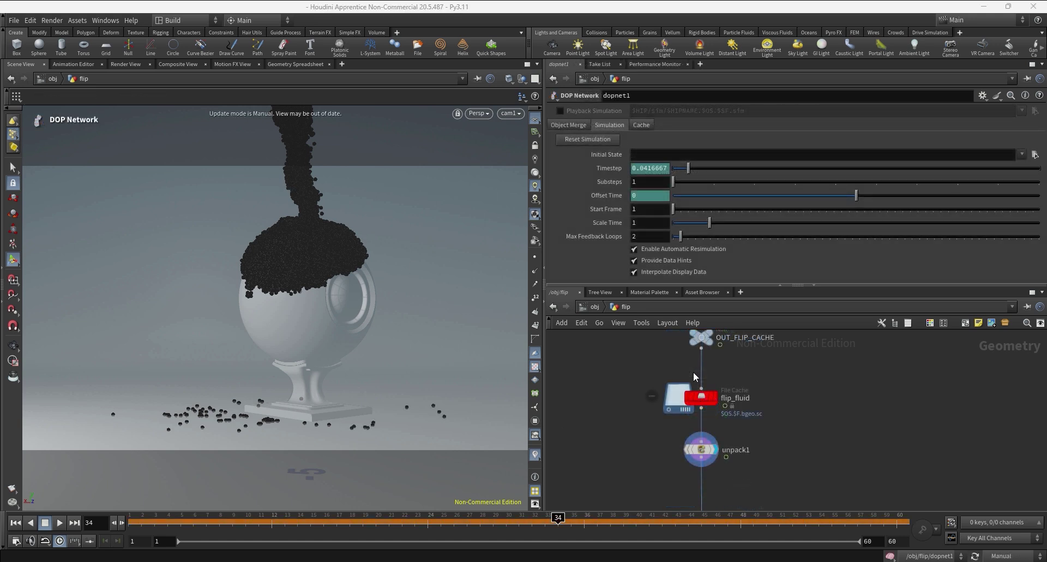
Step: Enable Add ID Attribute in the Particle Motion behavior of flipsolver1 inside dopnet1, return to the flip network and select fluidcompress1
{"action": "middle_click_drag", "start_coordinate": [788, 369], "coordinate": [785, 449]}
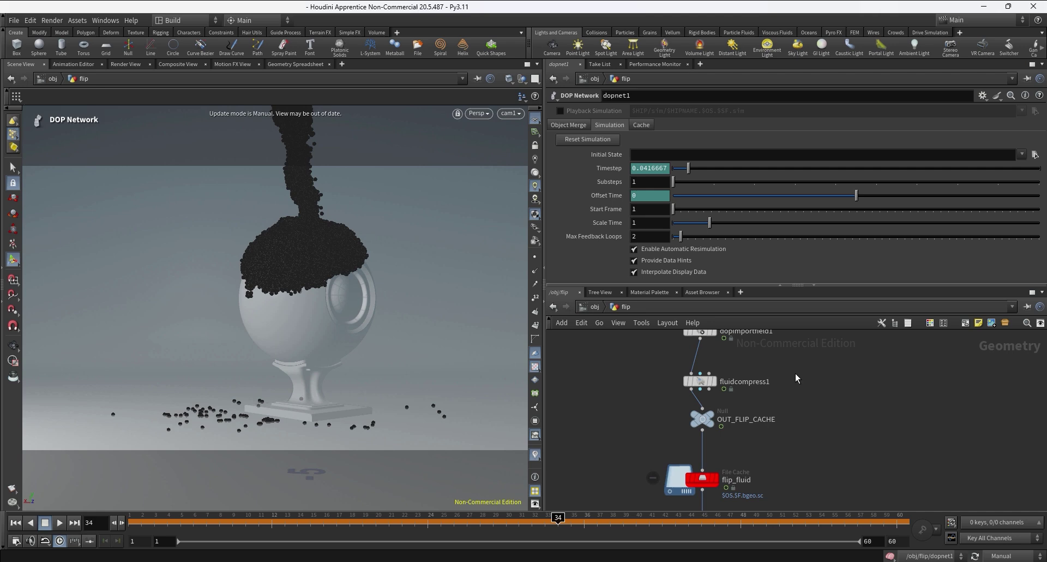
{"action": "middle_click_drag", "start_coordinate": [796, 378], "coordinate": [794, 478]}
{"action": "middle_click_drag", "start_coordinate": [831, 426], "coordinate": [830, 481]}
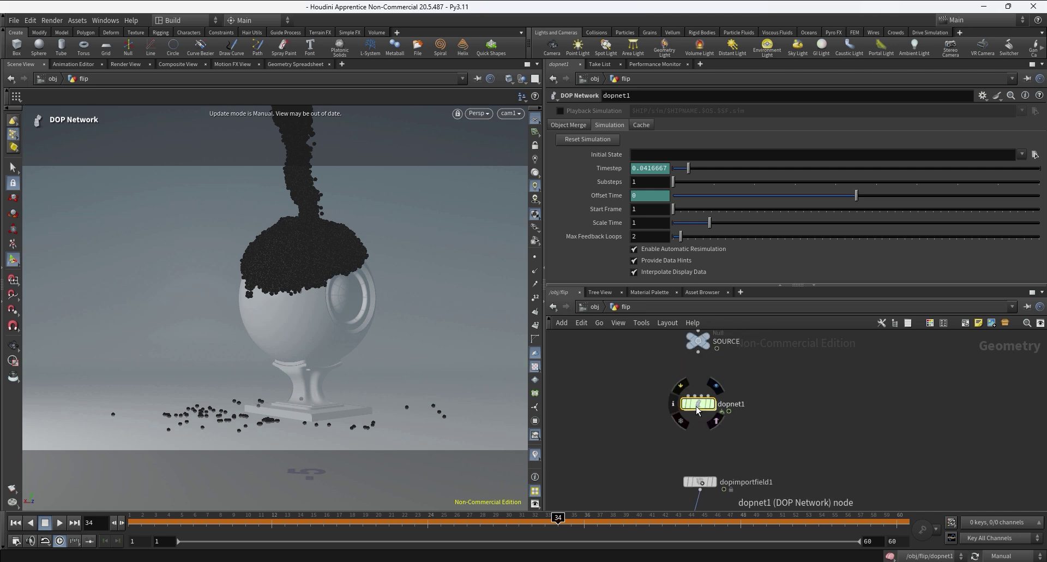
{"action": "double_click", "coordinate": [698, 404]}
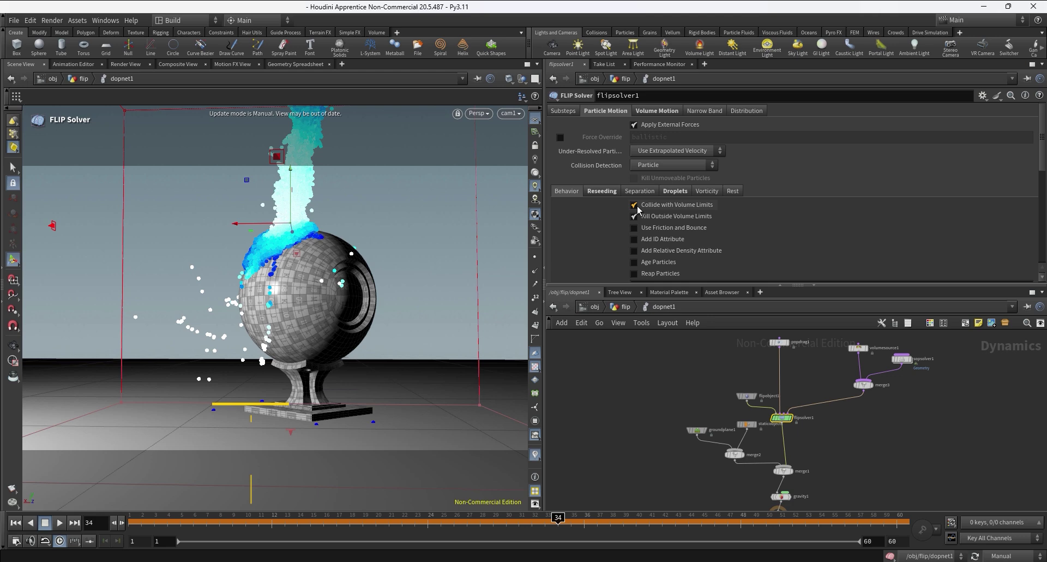
{"action": "left_click", "coordinate": [633, 240]}
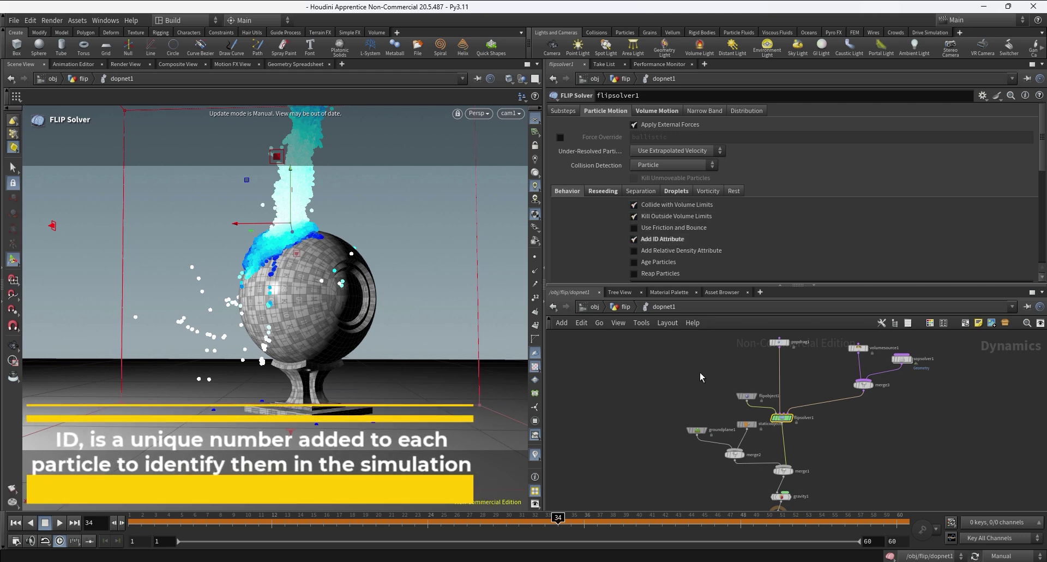
{"action": "key", "text": "u"}
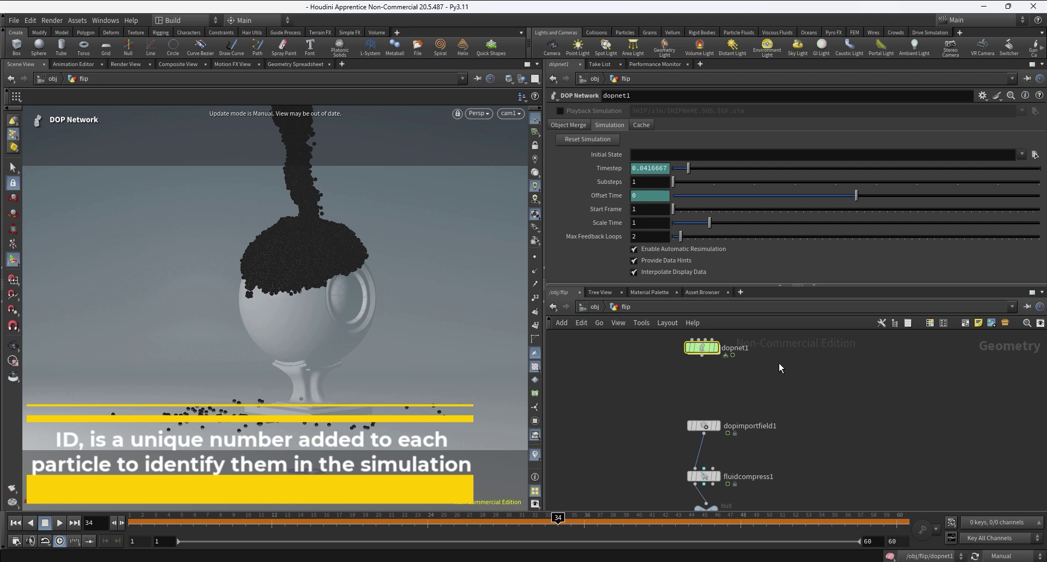
{"action": "left_click", "coordinate": [706, 481]}
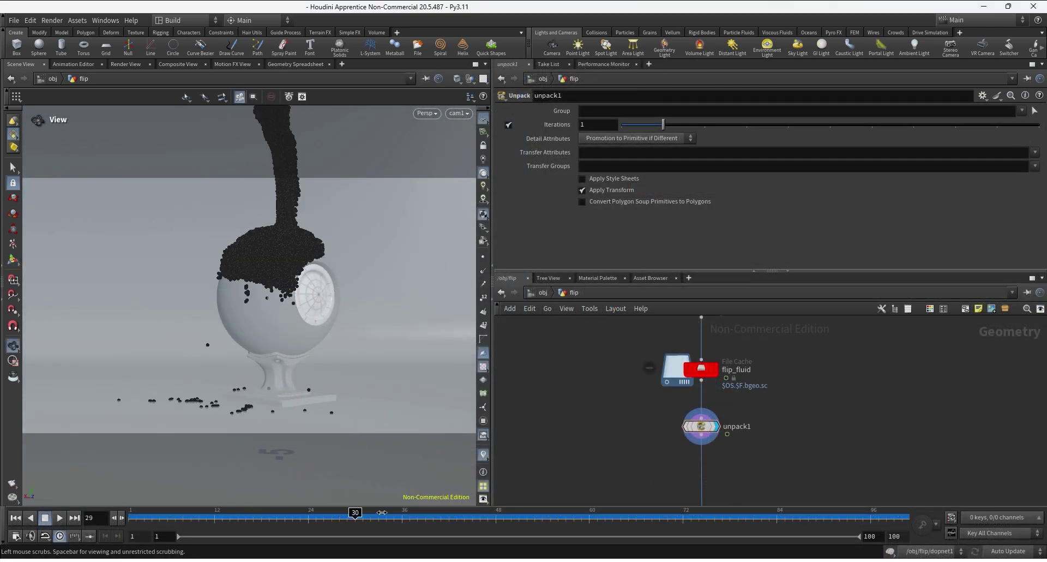
Step: Compare the particles' id values and point numbers between frames 39 and 44 in the Geometry Spreadsheet, and return to the scene view
{"action": "left_click", "coordinate": [299, 64]}
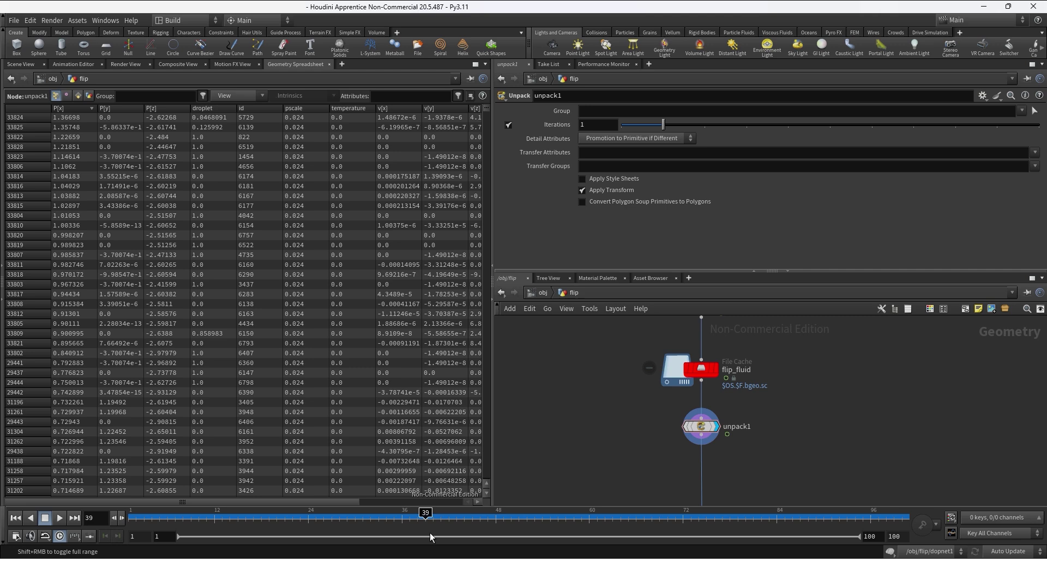
{"action": "left_click_drag", "start_coordinate": [429, 515], "coordinate": [465, 515]}
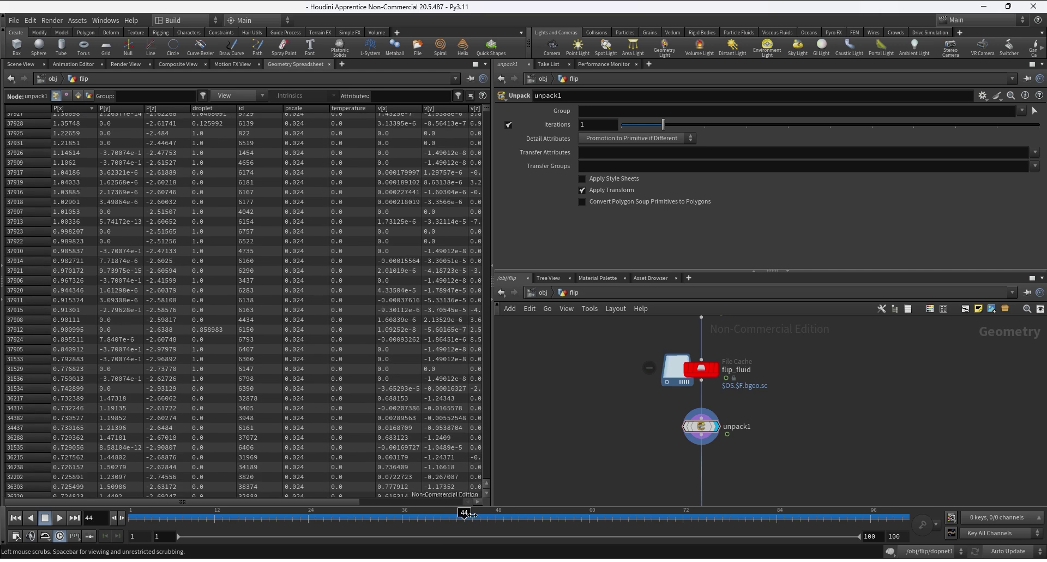
{"action": "left_click", "coordinate": [54, 110]}
{"action": "left_click", "coordinate": [21, 65]}
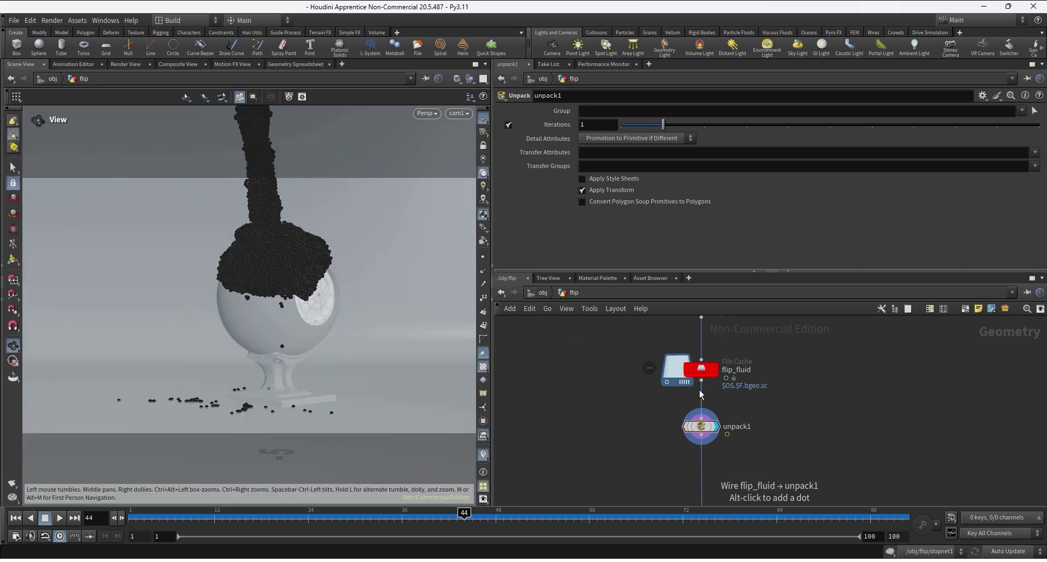
Step: Move to frame 30, where the stray droplets are in view, and activate point selection on the unpacked fluid
{"action": "mouse_move", "coordinate": [327, 515]}
{"action": "left_mouse_down"}
{"action": "mouse_move", "coordinate": [218, 516]}
{"action": "mouse_move", "coordinate": [340, 503]}
{"action": "mouse_move", "coordinate": [332, 513]}
{"action": "left_mouse_up"}
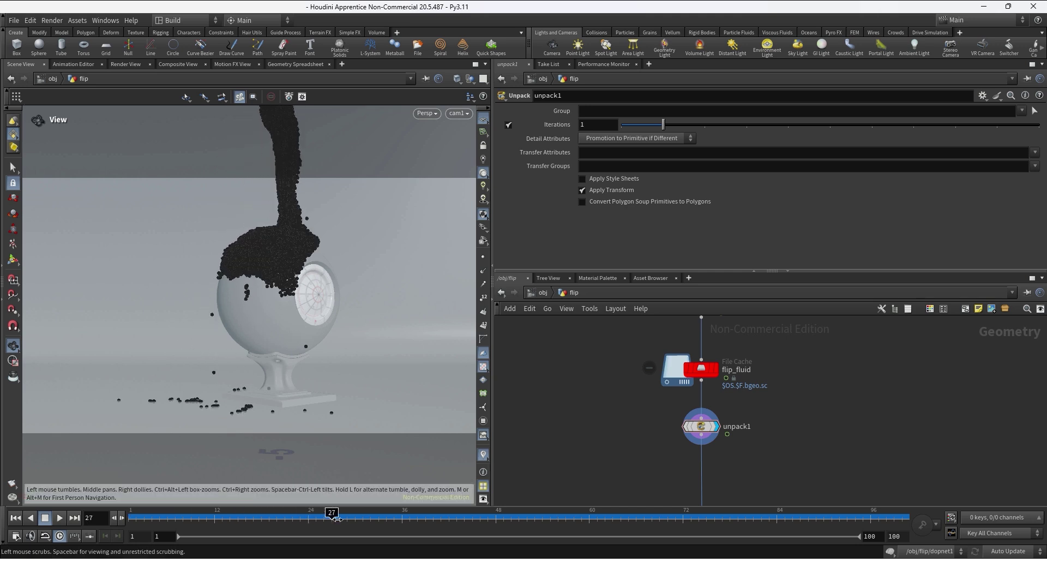
{"action": "left_click_drag", "start_coordinate": [332, 516], "coordinate": [355, 513]}
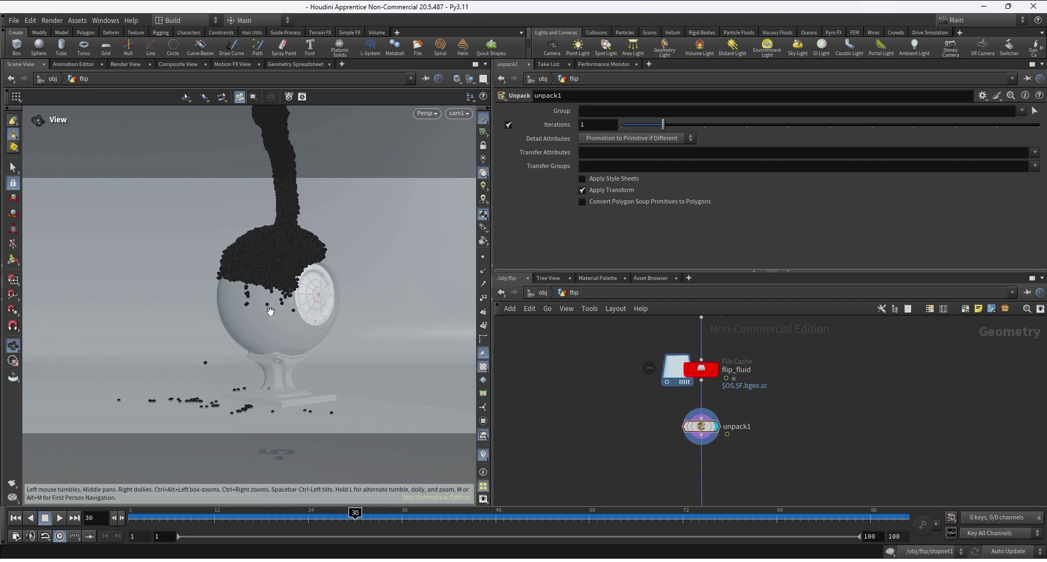
{"action": "left_click", "coordinate": [13, 167]}
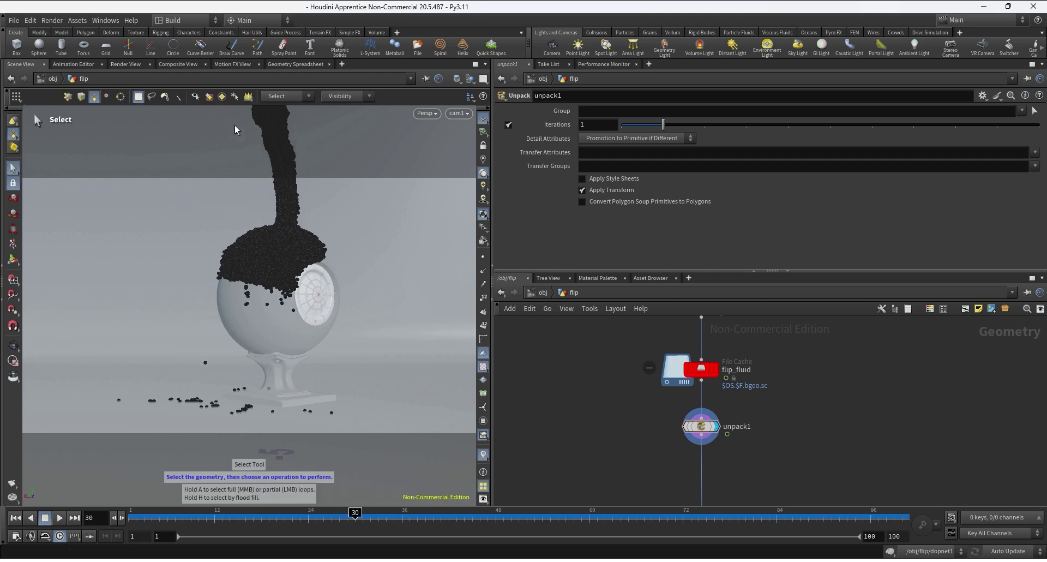
{"action": "right_click", "coordinate": [27, 140]}
{"action": "left_click", "coordinate": [30, 140]}
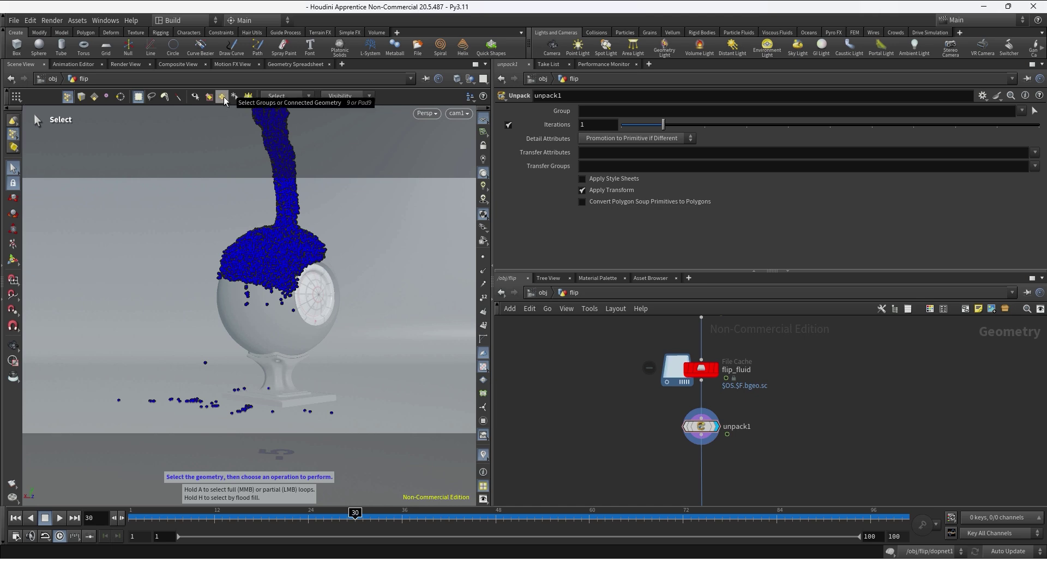
Step: Turn on group selection and set it to select points by the id attribute
{"action": "left_click", "coordinate": [222, 97]}
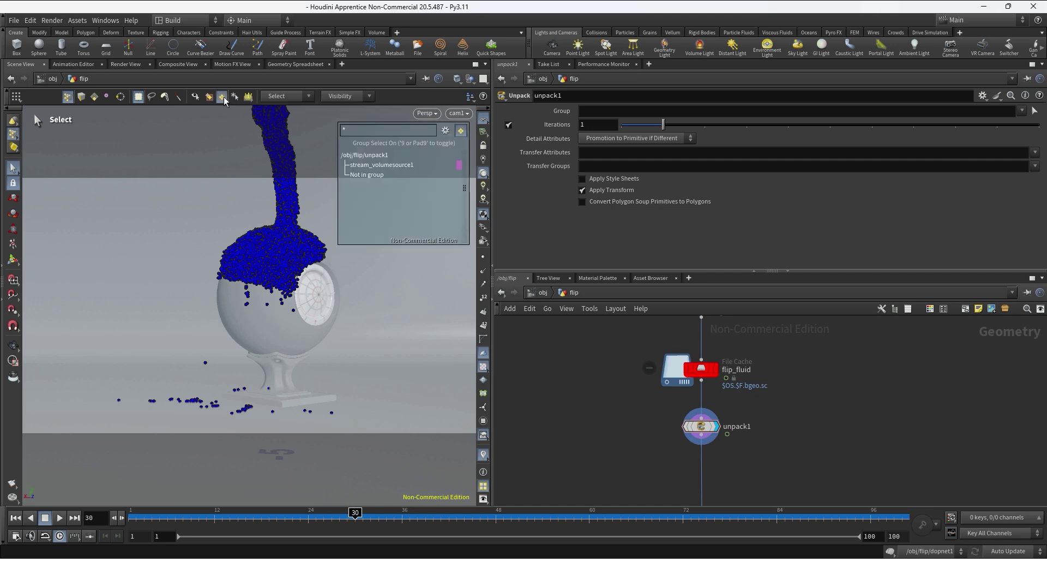
{"action": "left_click", "coordinate": [451, 133]}
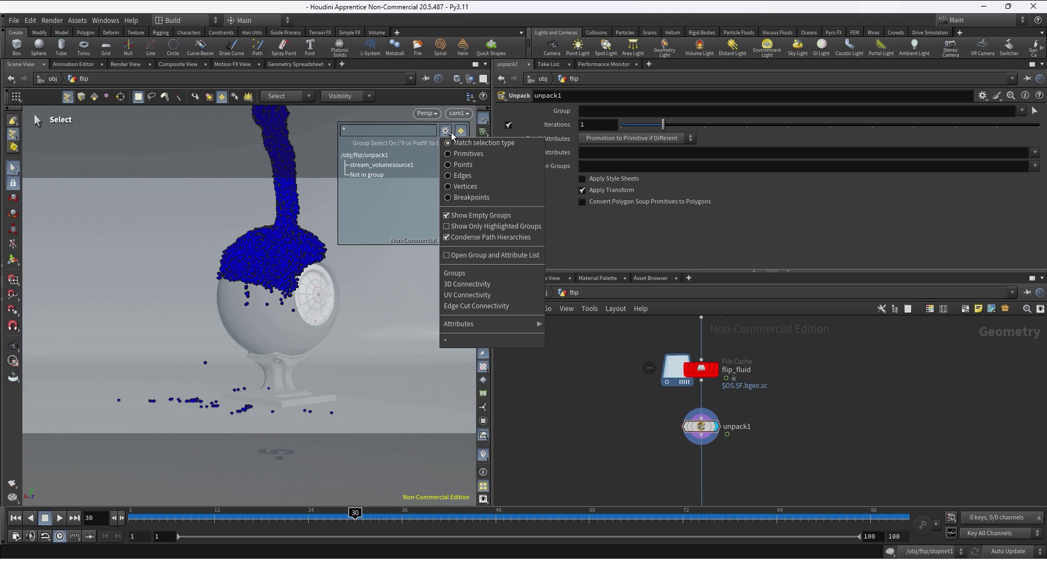
{"action": "mouse_move", "coordinate": [488, 331]}
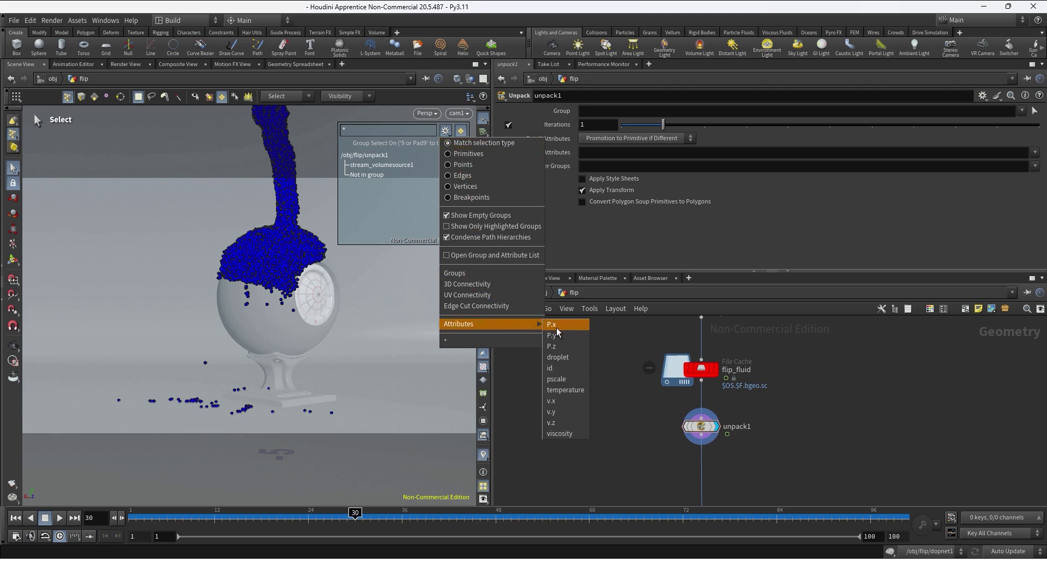
{"action": "left_click", "coordinate": [562, 370]}
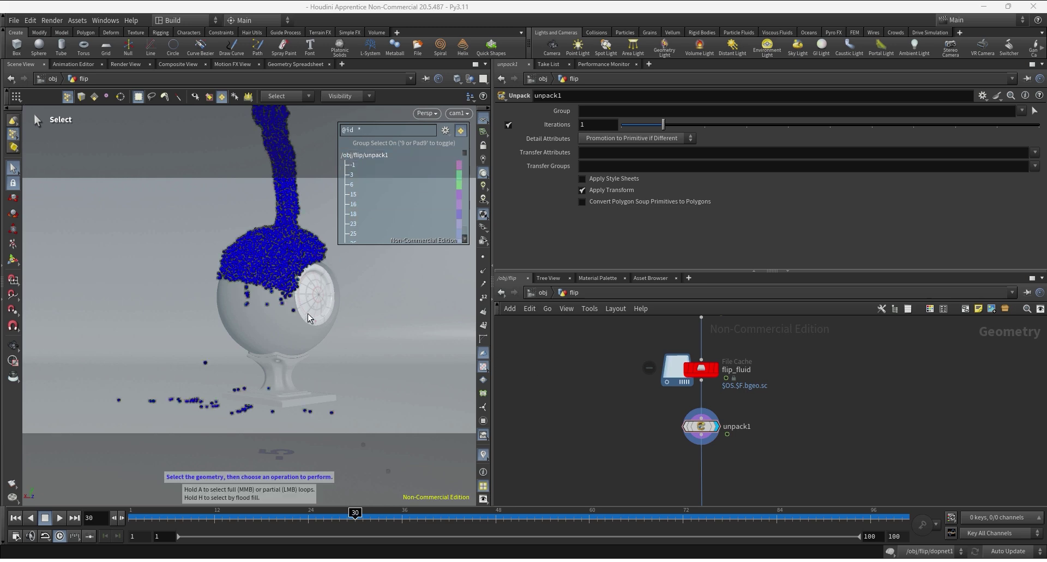
Step: Select the stray points by id below the fluid on the sphere, beside the pedestal and at several spots on the ground
{"action": "left_click_drag", "start_coordinate": [232, 292], "coordinate": [259, 301]}
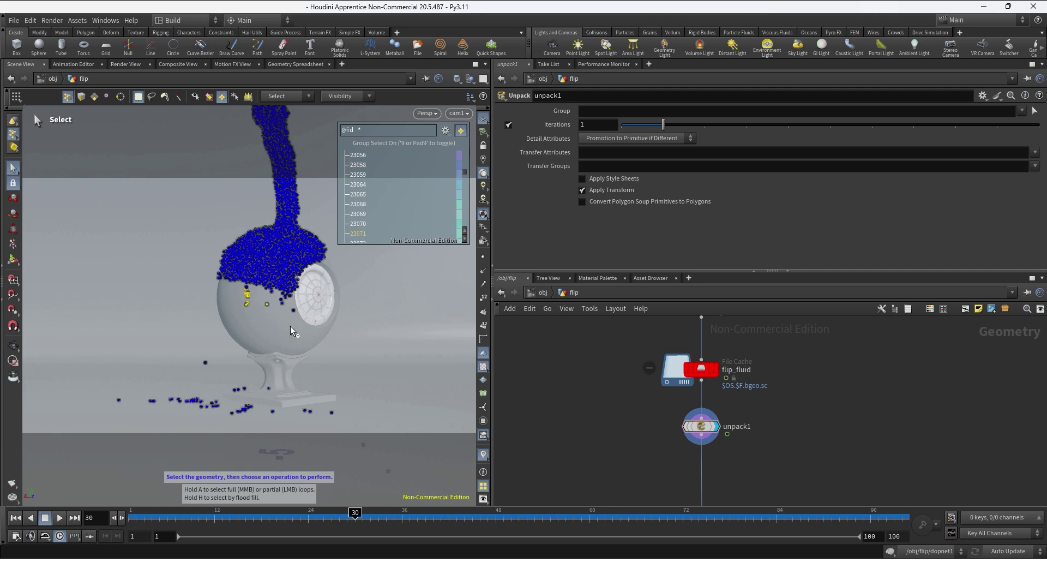
{"action": "left_click", "coordinate": [284, 313], "text": "shift"}
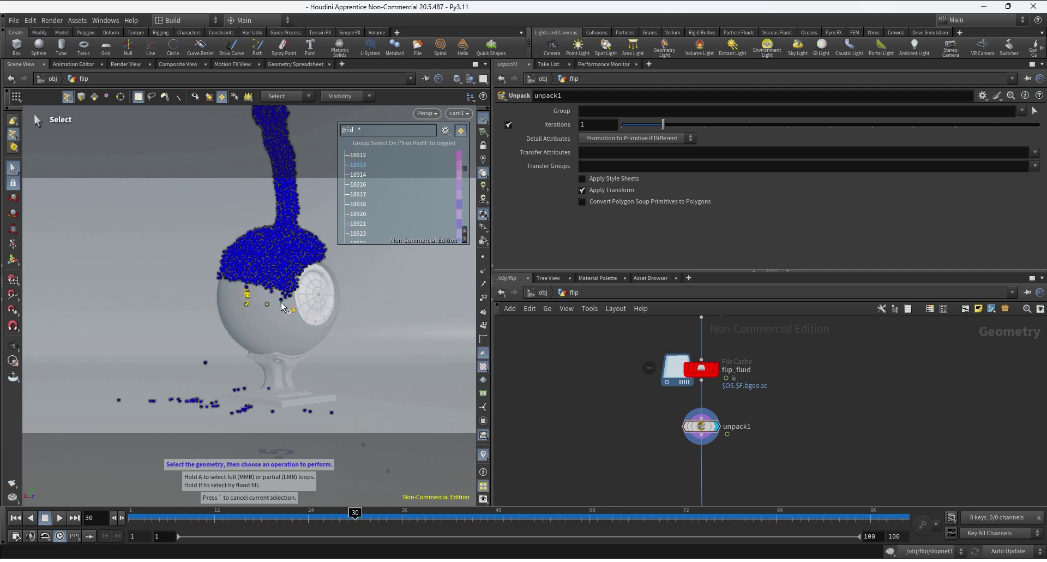
{"action": "left_click", "coordinate": [279, 303], "text": "shift"}
{"action": "left_click", "coordinate": [199, 366], "text": "shift"}
{"action": "left_click_drag", "start_coordinate": [264, 375], "coordinate": [231, 394], "text": "shift"}
{"action": "left_click_drag", "start_coordinate": [277, 381], "coordinate": [267, 414], "text": "shift"}
{"action": "left_click_drag", "start_coordinate": [347, 396], "coordinate": [323, 420], "text": "shift"}
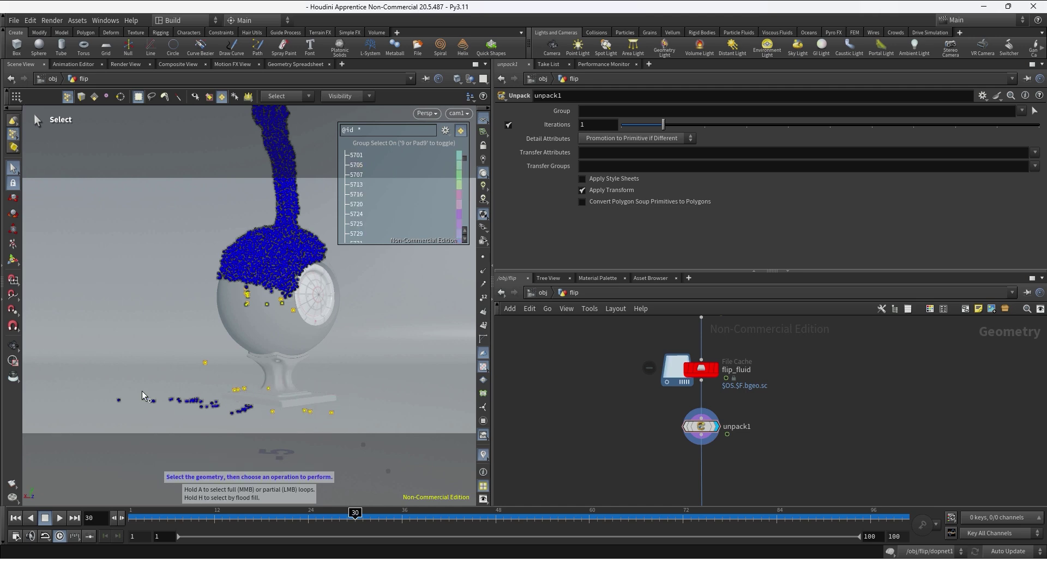
{"action": "left_click_drag", "start_coordinate": [136, 390], "coordinate": [164, 411], "text": "shift"}
{"action": "left_click_drag", "start_coordinate": [95, 382], "coordinate": [157, 410], "text": "shift"}
{"action": "left_click", "coordinate": [245, 388], "text": "shift"}
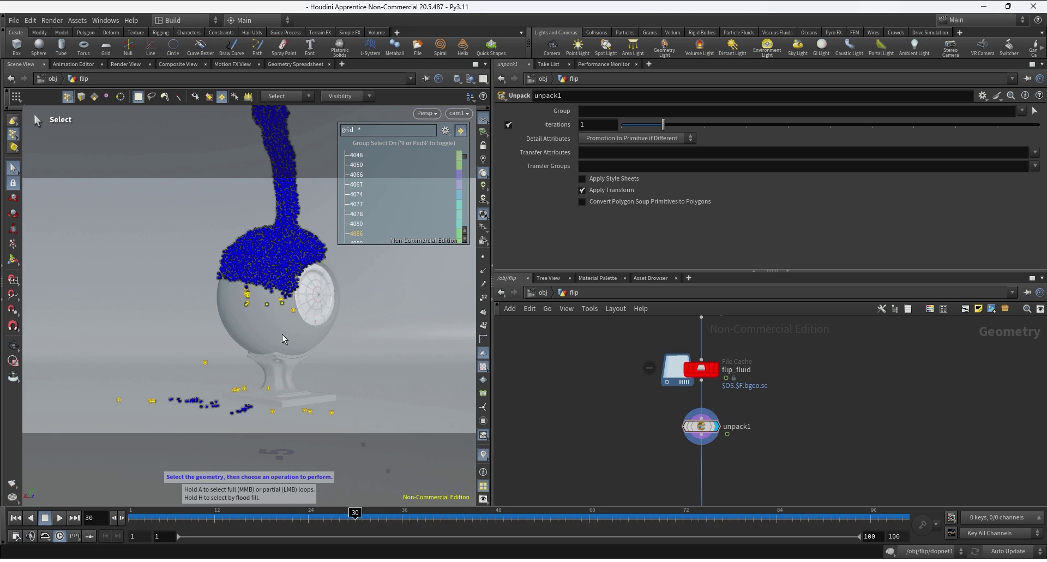
Step: Delete the id-selected points with a Blast node after unpack1 and check the result on frames after 30
{"action": "key", "text": "Tab"}
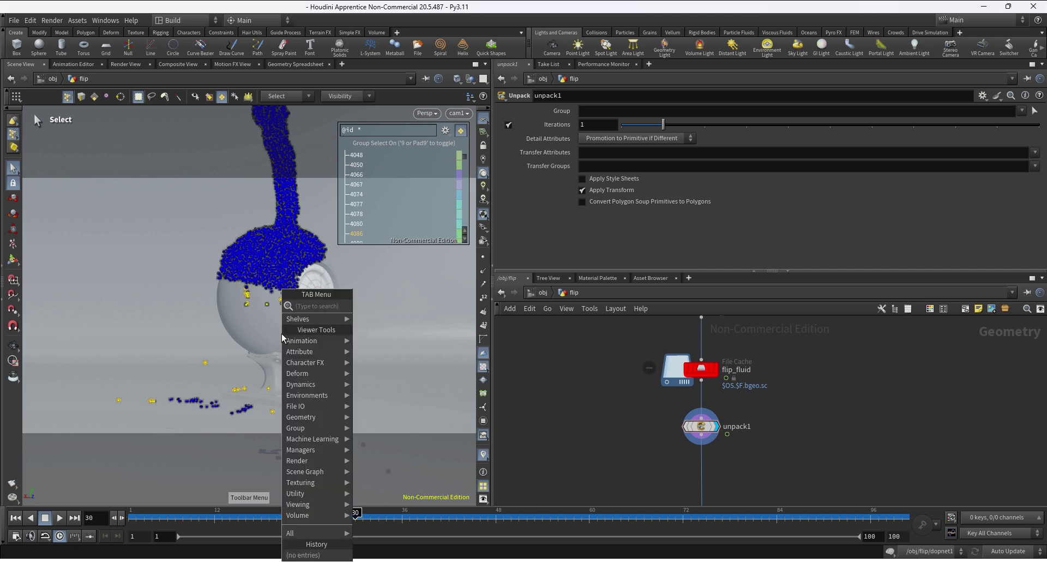
{"action": "type", "text": "blast"}
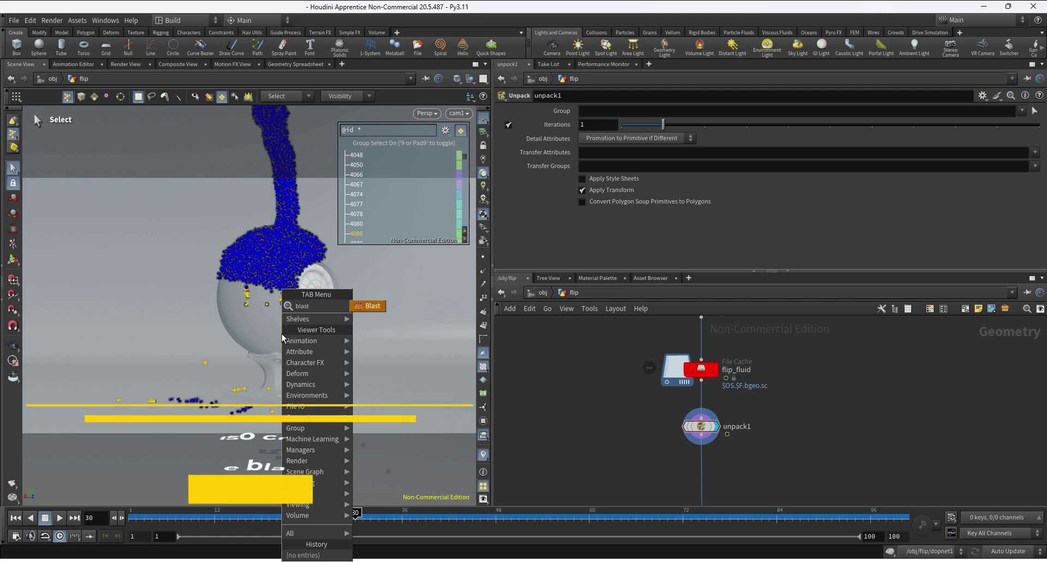
{"action": "key", "text": "Return"}
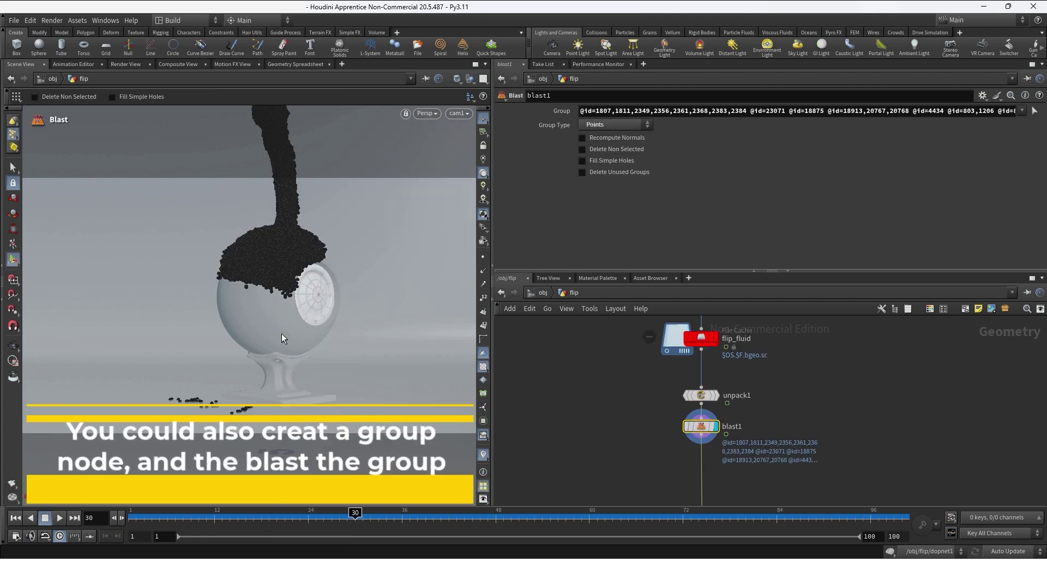
{"action": "mouse_move", "coordinate": [355, 517]}
{"action": "left_mouse_down"}
{"action": "mouse_move", "coordinate": [238, 524]}
{"action": "mouse_move", "coordinate": [551, 516]}
{"action": "left_mouse_up"}
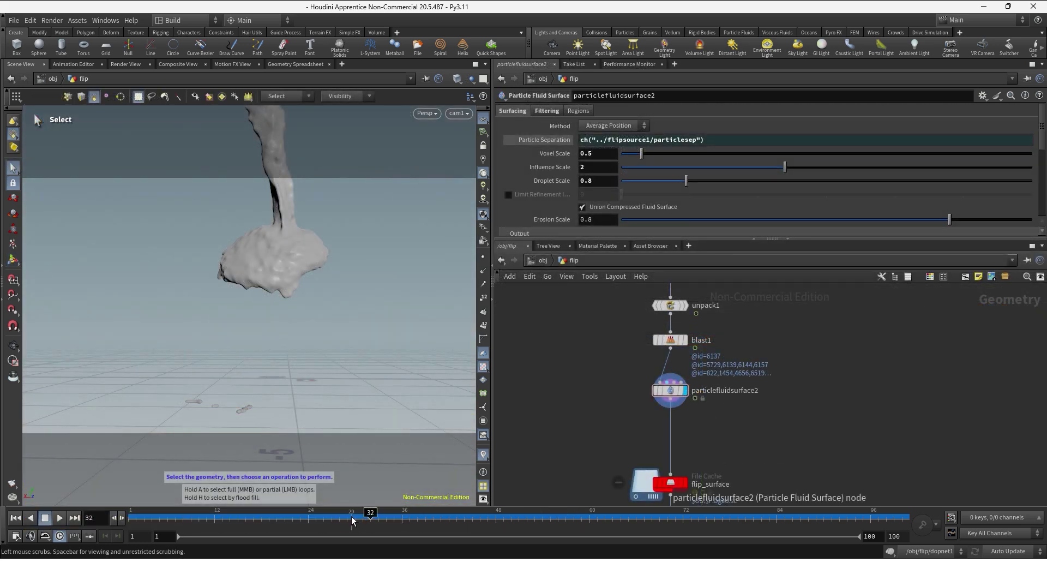
Step: Inspect the fluid surface's stray droplets from frame 20 to 29 with blast1 bypassed, and reactivate blast1
{"action": "left_click_drag", "start_coordinate": [355, 518], "coordinate": [277, 514]}
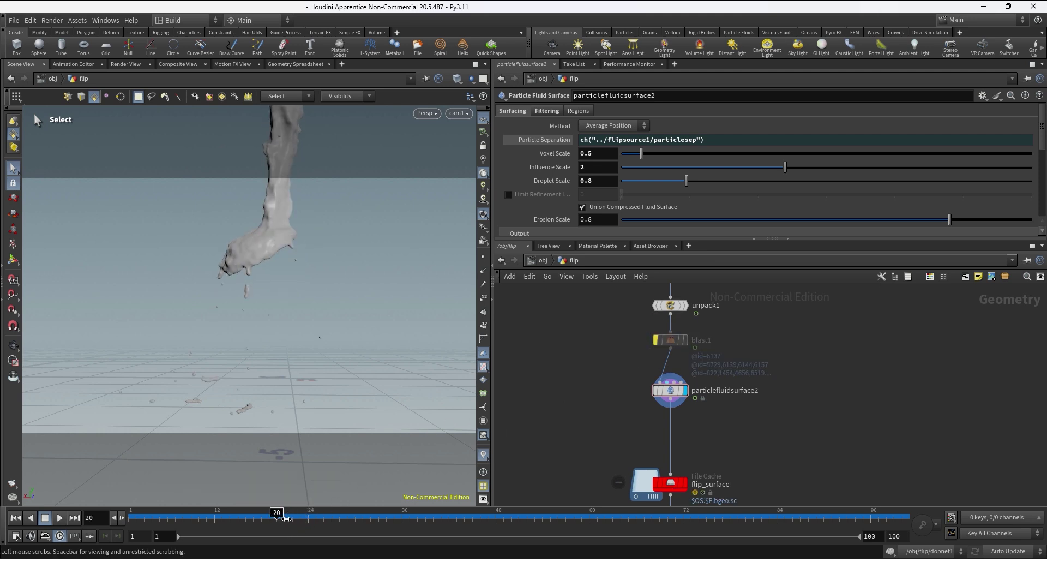
{"action": "left_click_drag", "start_coordinate": [278, 517], "coordinate": [308, 515]}
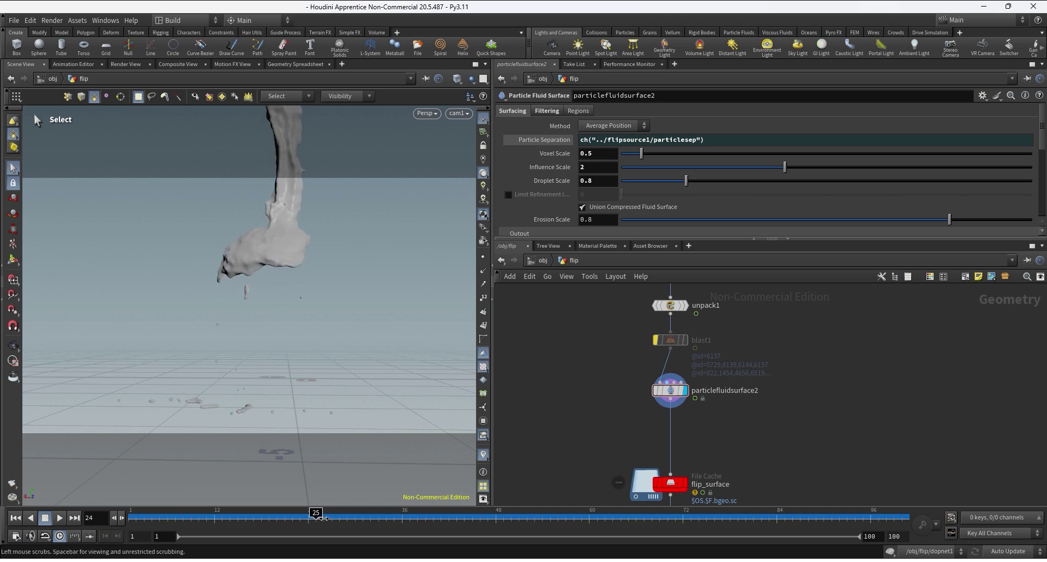
{"action": "mouse_move", "coordinate": [324, 517]}
{"action": "left_mouse_down"}
{"action": "mouse_move", "coordinate": [380, 512]}
{"action": "mouse_move", "coordinate": [341, 511]}
{"action": "left_mouse_up"}
{"action": "left_click", "coordinate": [655, 339]}
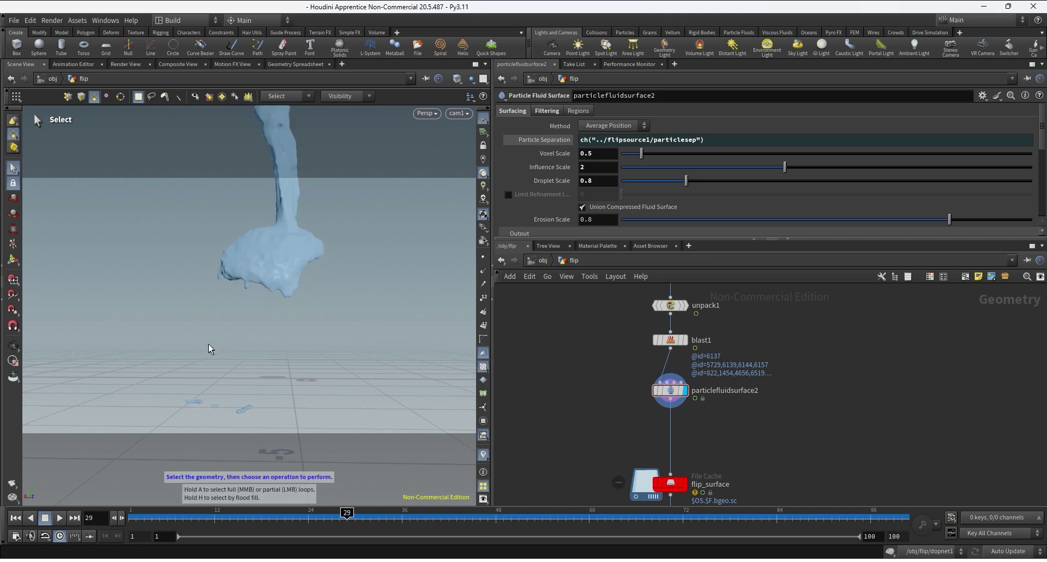
Step: Display blast1's output points and set group selection to pick points by the id attribute
{"action": "left_click", "coordinate": [684, 339]}
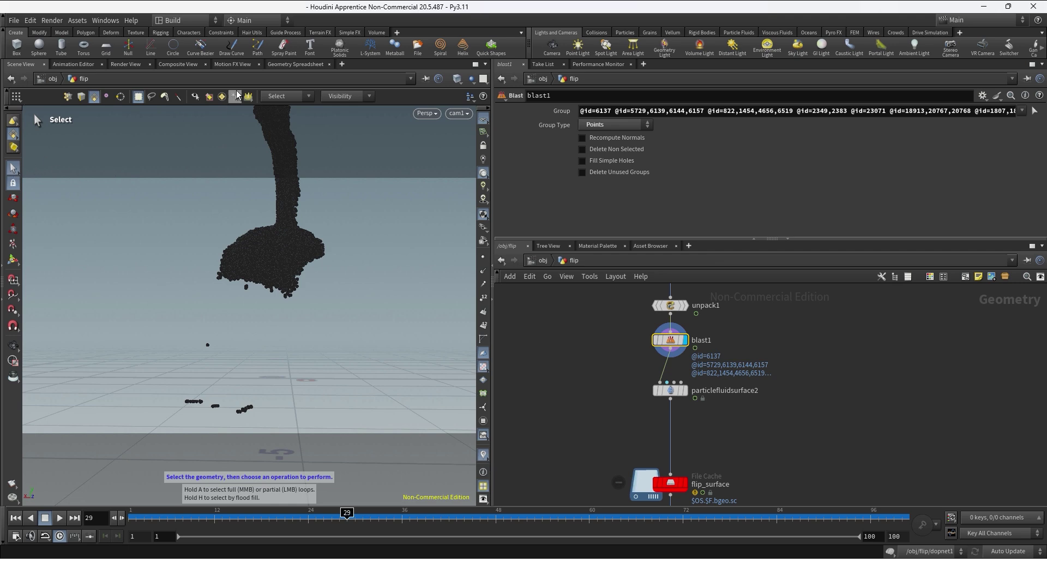
{"action": "left_click", "coordinate": [224, 101]}
{"action": "right_click", "coordinate": [13, 135]}
{"action": "left_click", "coordinate": [26, 144]}
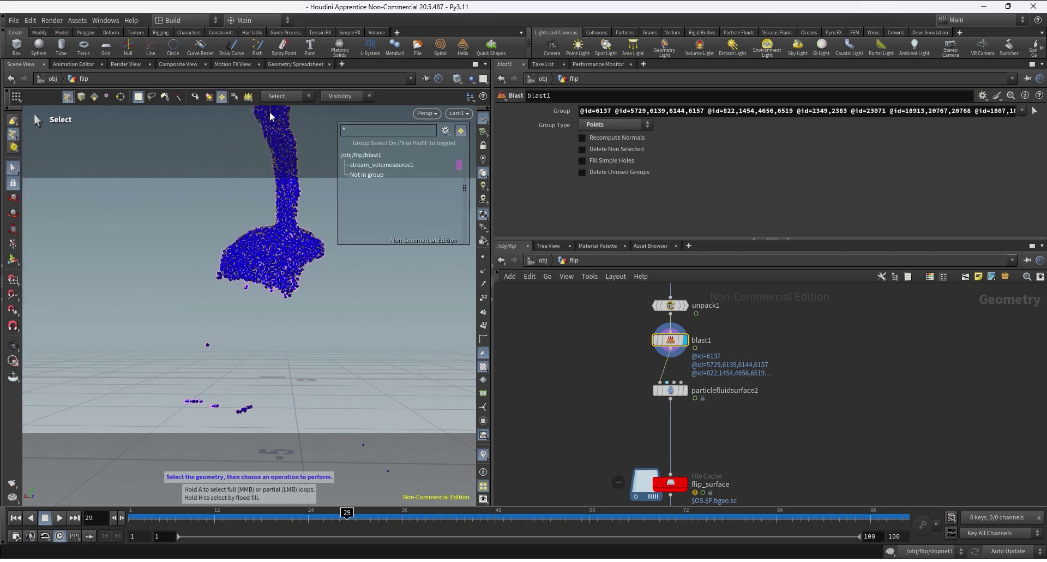
{"action": "left_click", "coordinate": [446, 130]}
{"action": "mouse_move", "coordinate": [480, 323]}
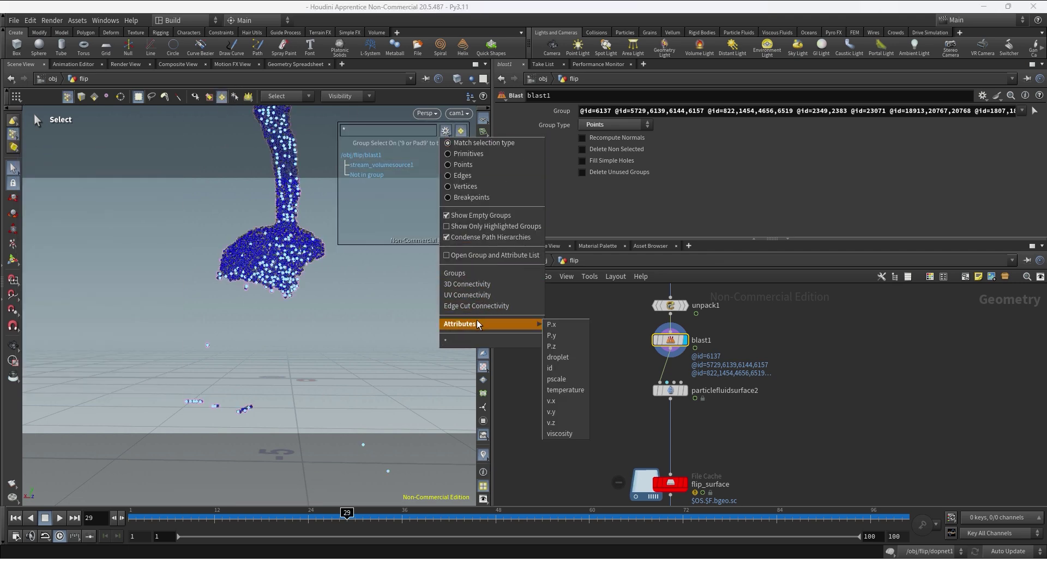
{"action": "left_click", "coordinate": [552, 367]}
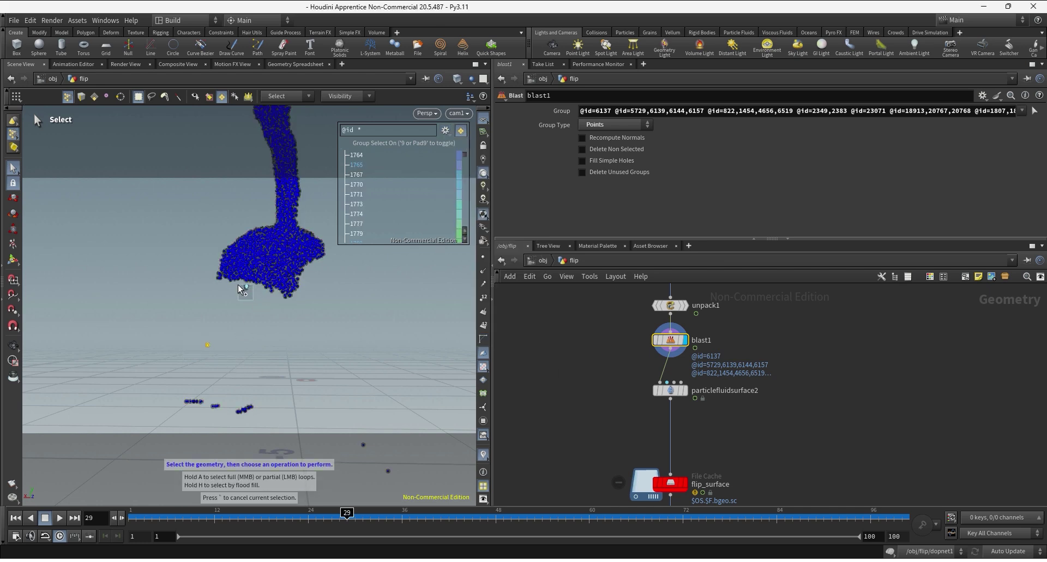
Step: Delete the remaining stray points below the fluid by id with a second Blast node after blast1, and display particlefluidsurface2 beneath it
{"action": "key", "text": "Tab"}
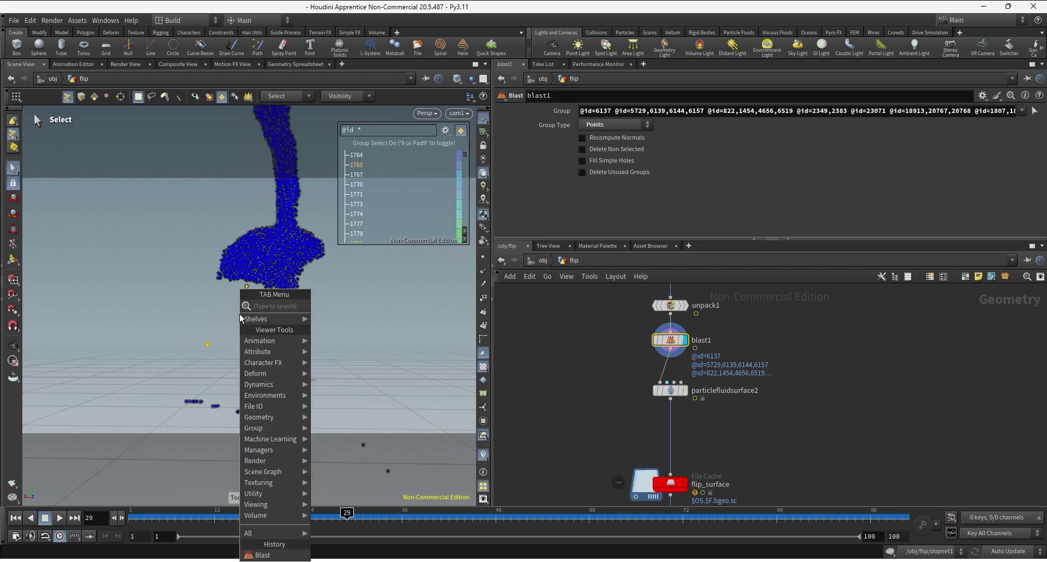
{"action": "type", "text": "blast"}
{"action": "key", "text": "Return"}
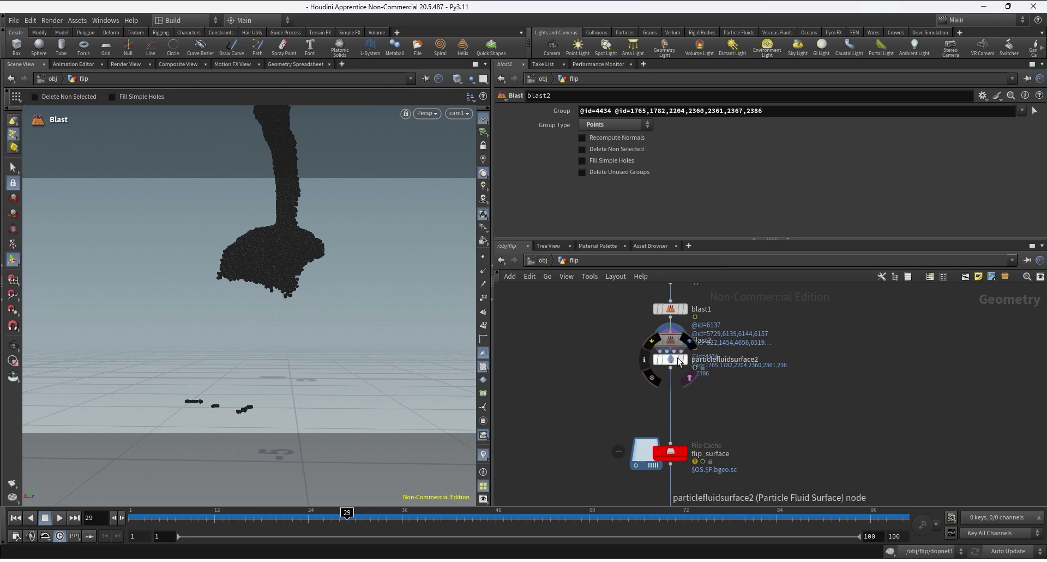
{"action": "left_click_drag", "start_coordinate": [671, 359], "coordinate": [672, 377]}
{"action": "left_click", "coordinate": [678, 380]}
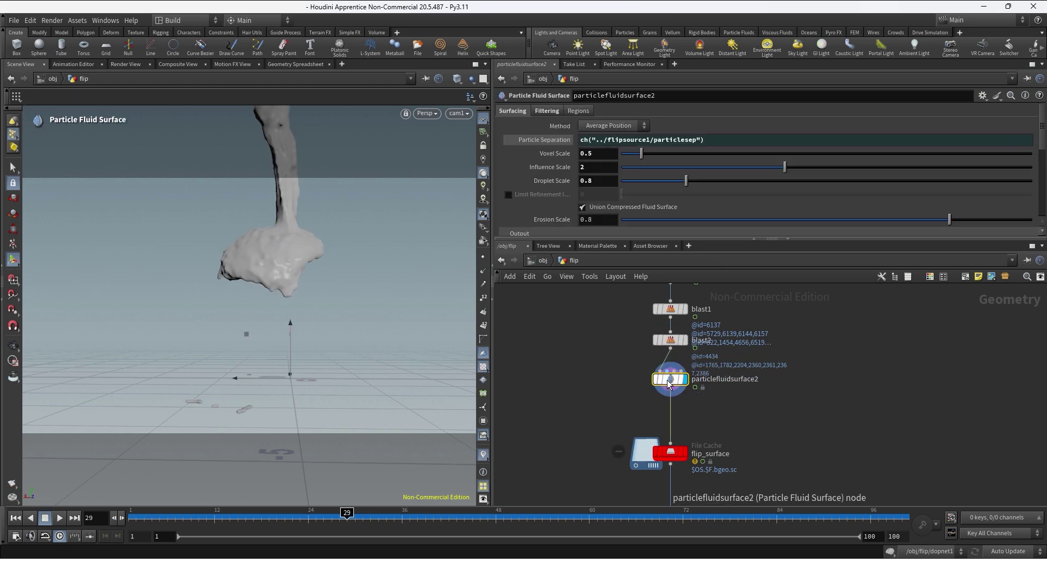
Step: Compare the fluid surface between frames 29 and 35 with both blast nodes active and bypassed, and reactivate them at frame 29
{"action": "left_click_drag", "start_coordinate": [367, 517], "coordinate": [397, 517]}
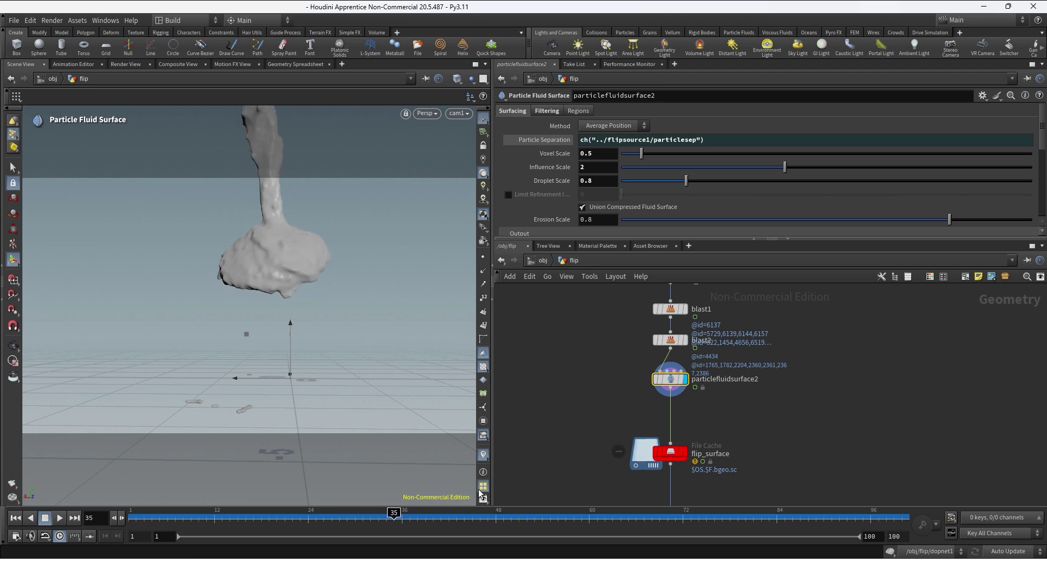
{"action": "left_click_drag", "start_coordinate": [642, 311], "coordinate": [683, 353]}
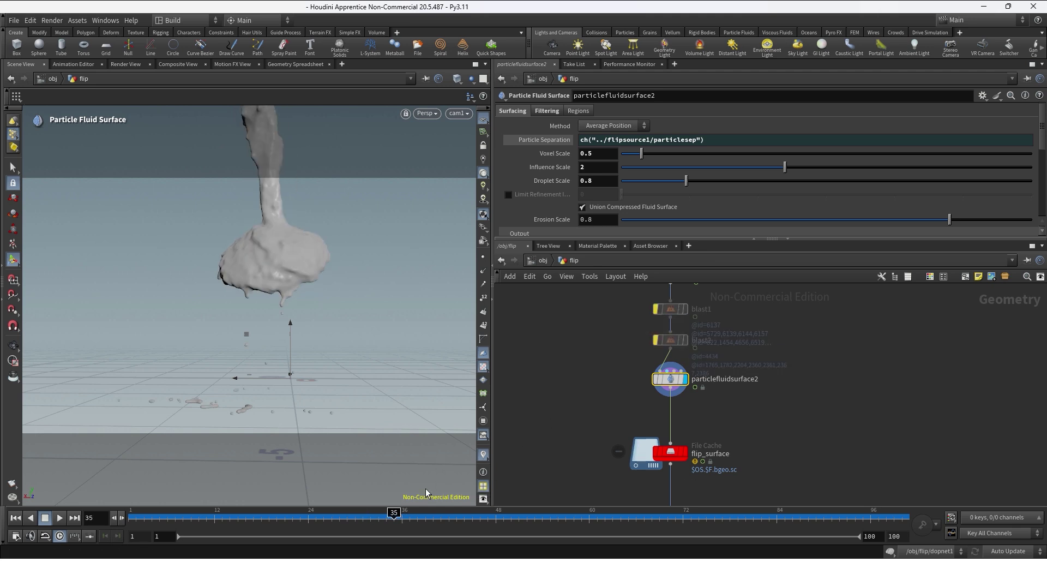
{"action": "left_click_drag", "start_coordinate": [353, 521], "coordinate": [363, 517]}
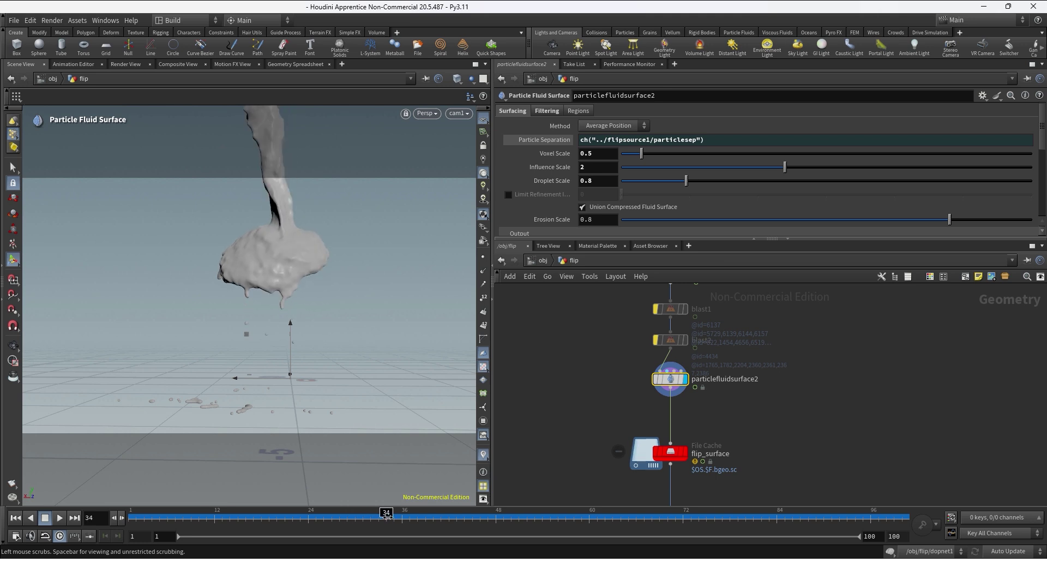
{"action": "left_click_drag", "start_coordinate": [369, 516], "coordinate": [347, 512]}
{"action": "left_click_drag", "start_coordinate": [636, 313], "coordinate": [677, 359]}
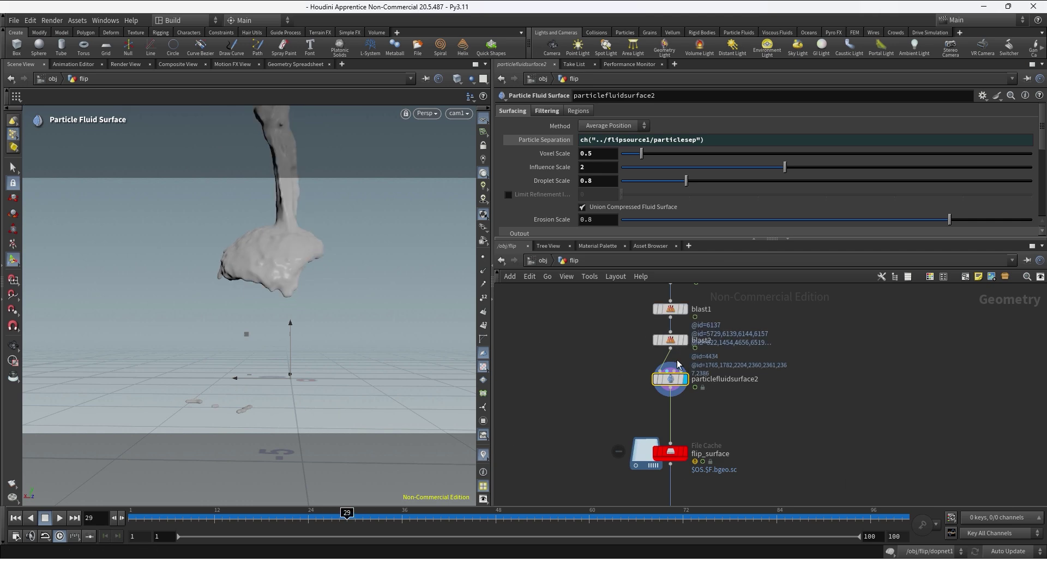